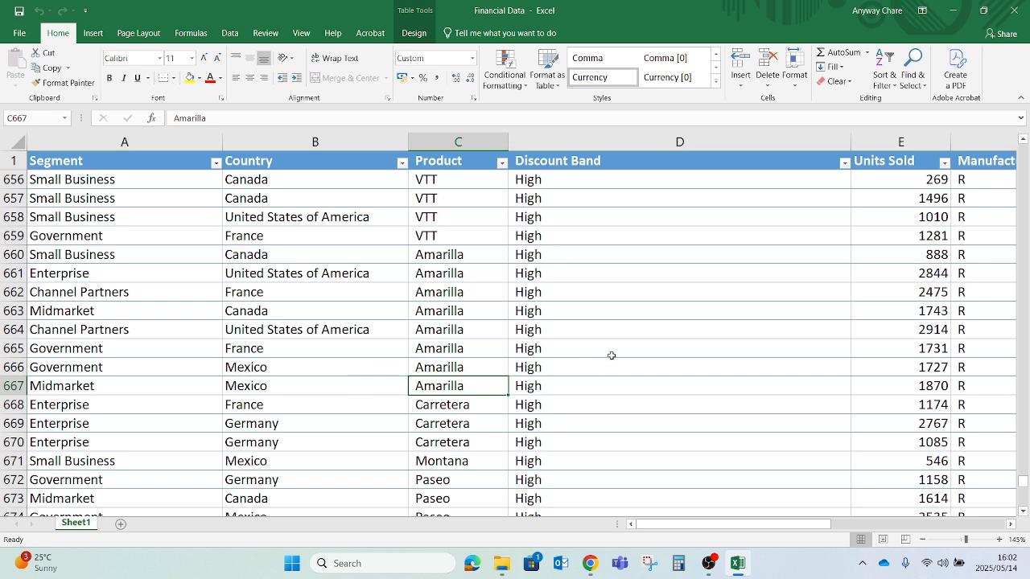
Create a PivotTable from the financials table and place it on a new worksheet
{"action": "left_click", "coordinate": [552, 352]}
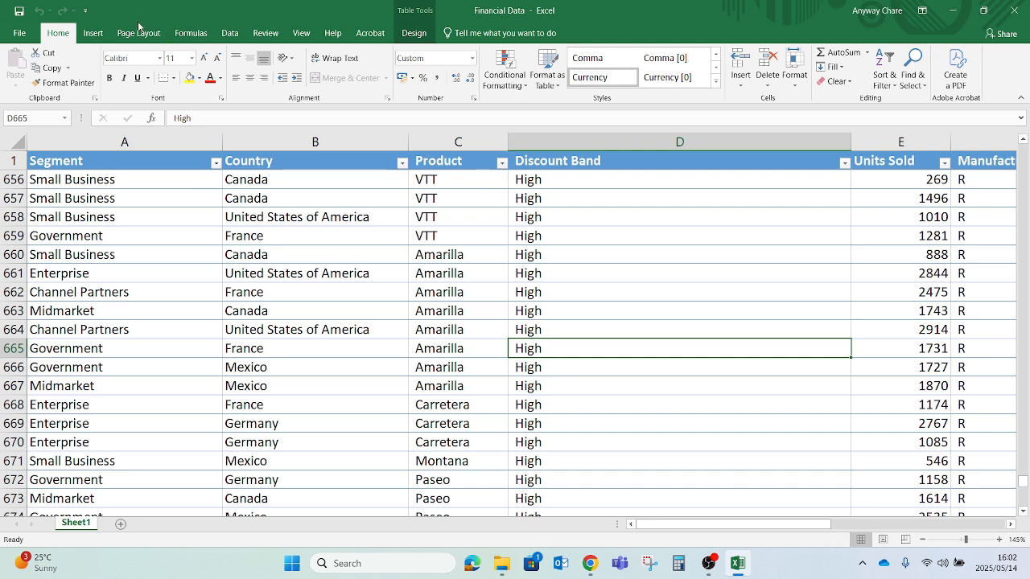
{"action": "left_click", "coordinate": [94, 34]}
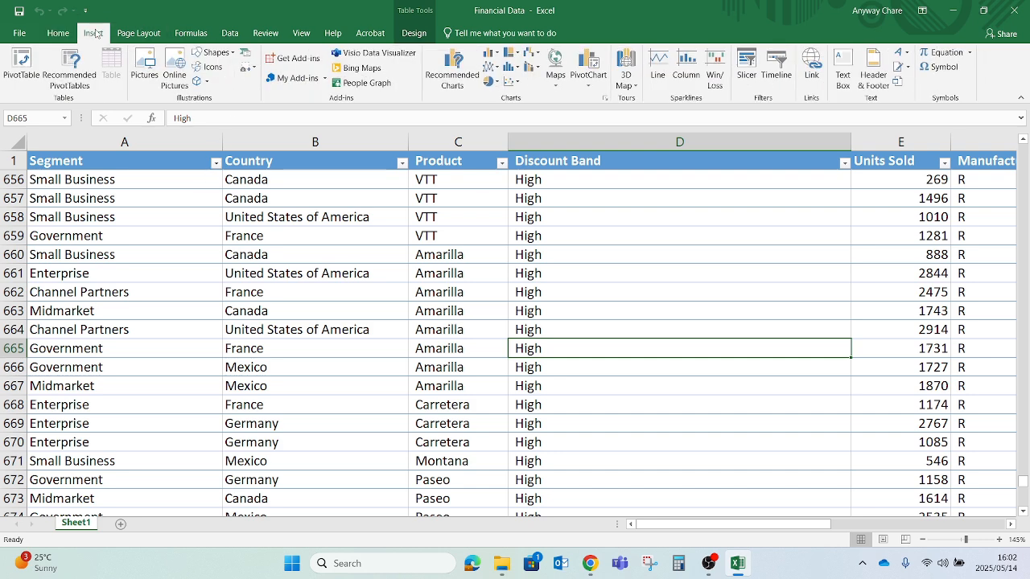
{"action": "left_click", "coordinate": [21, 72]}
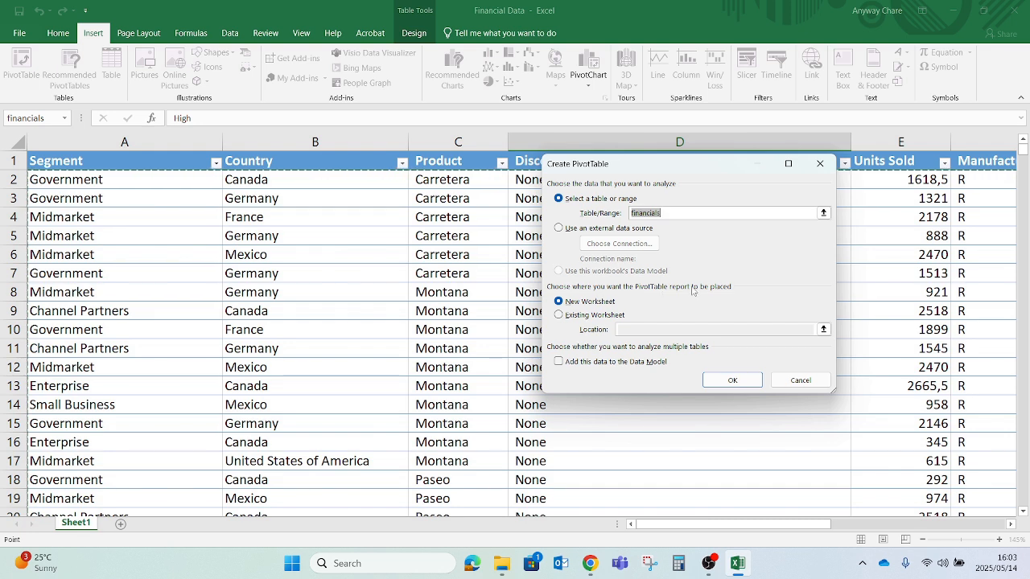
{"action": "left_click", "coordinate": [560, 317]}
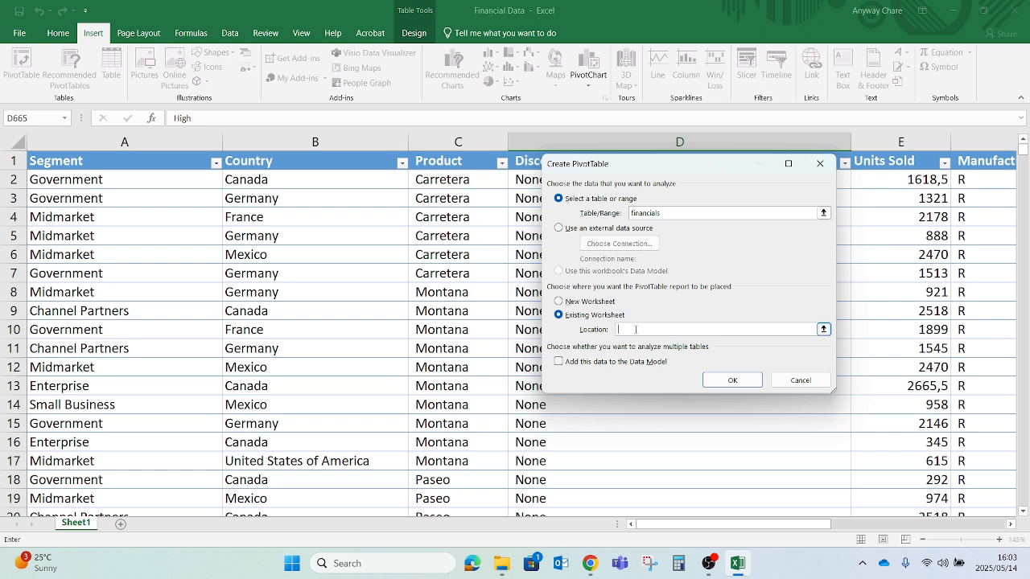
{"action": "left_click", "coordinate": [558, 302]}
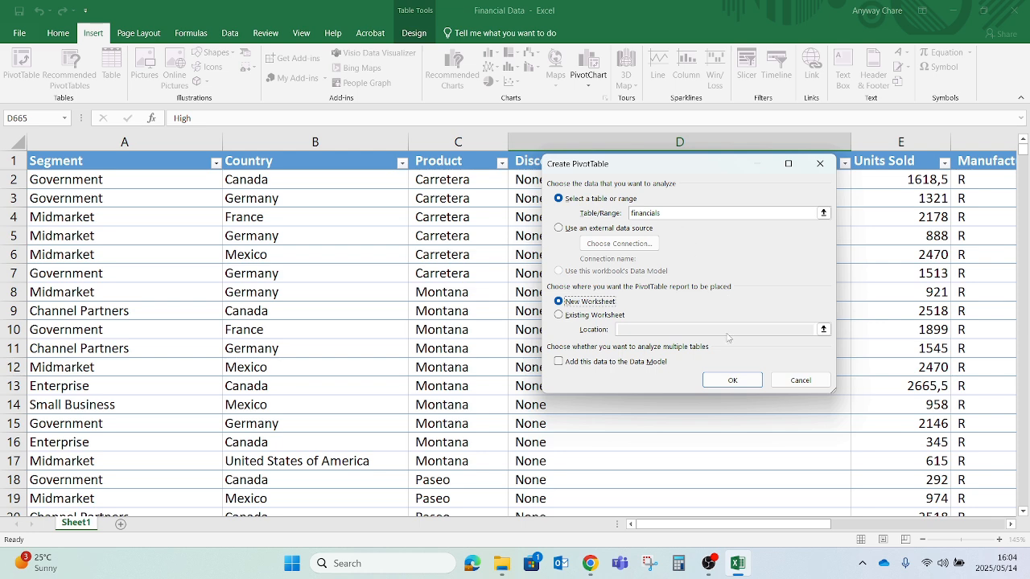
{"action": "left_click", "coordinate": [730, 382]}
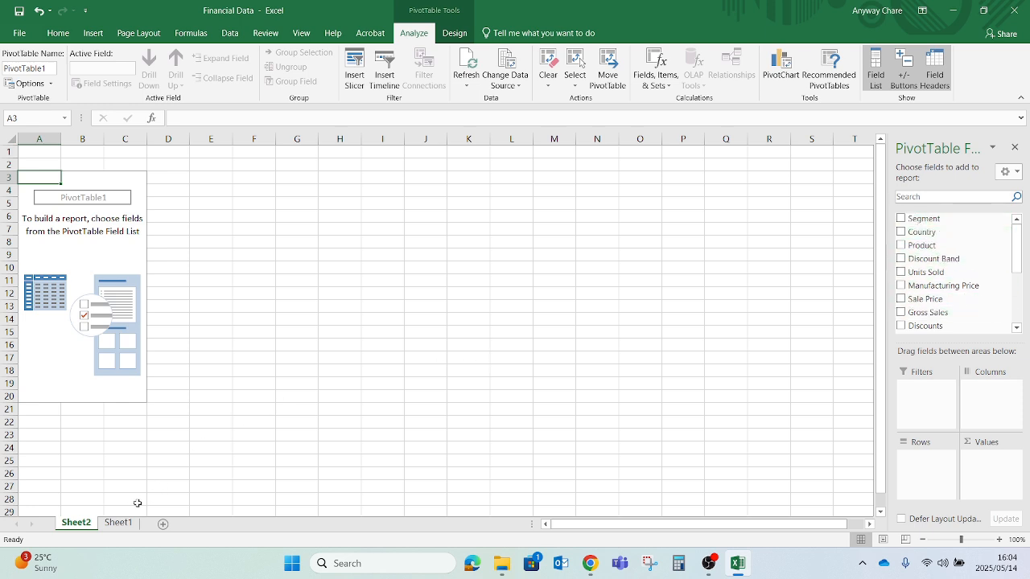
Add Product to the PivotTable's rows and Profit to its values as a sum
{"action": "left_click", "coordinate": [119, 523]}
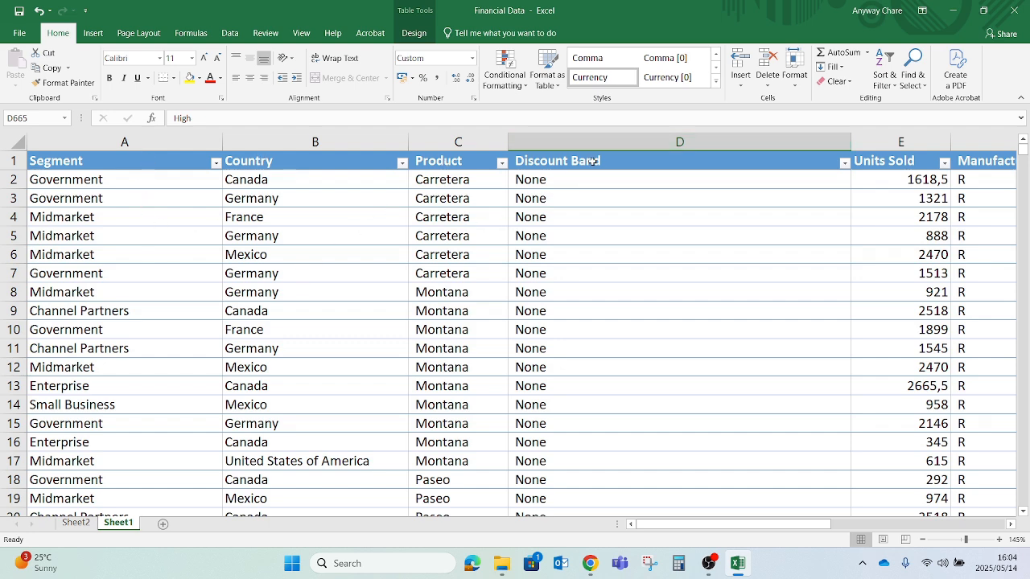
{"action": "left_click", "coordinate": [76, 523]}
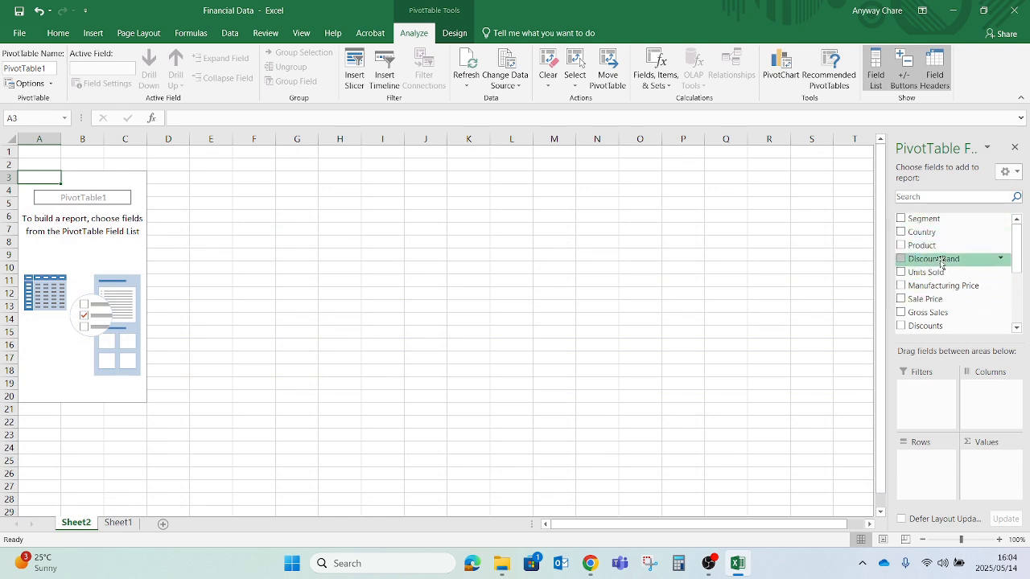
{"action": "scroll", "coordinate": [940, 257], "scroll_direction": "down", "scroll_amount": 3}
{"action": "scroll", "coordinate": [942, 262], "scroll_direction": "up", "scroll_amount": 3}
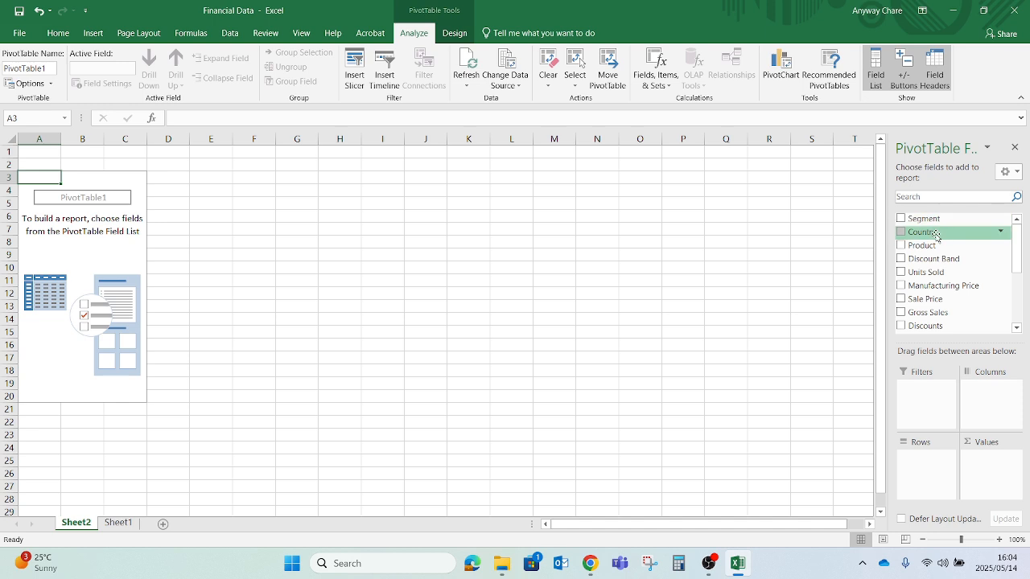
{"action": "scroll", "coordinate": [929, 234], "scroll_direction": "down", "scroll_amount": 3}
{"action": "scroll", "coordinate": [929, 233], "scroll_direction": "up", "scroll_amount": 3}
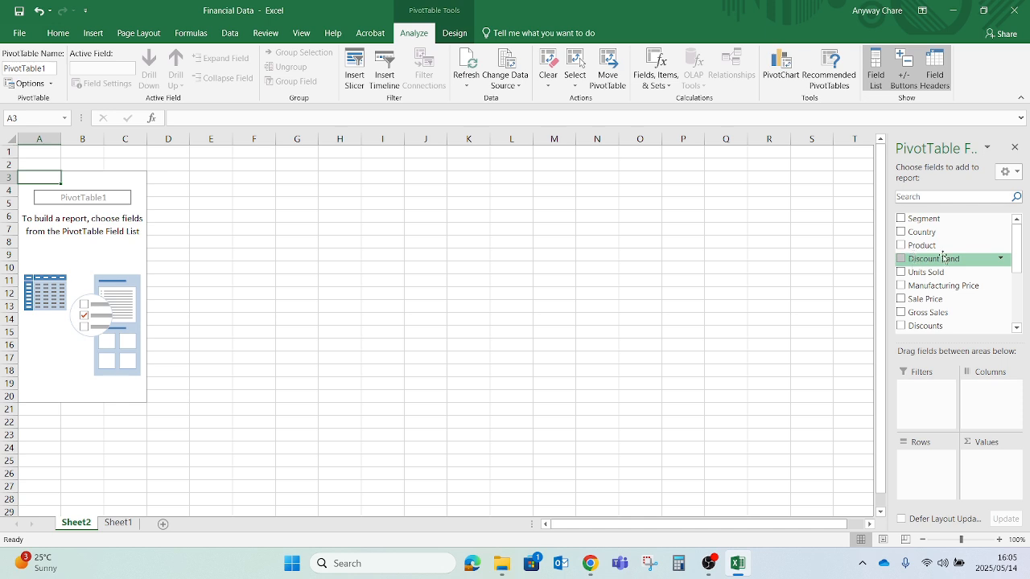
{"action": "left_click", "coordinate": [901, 246]}
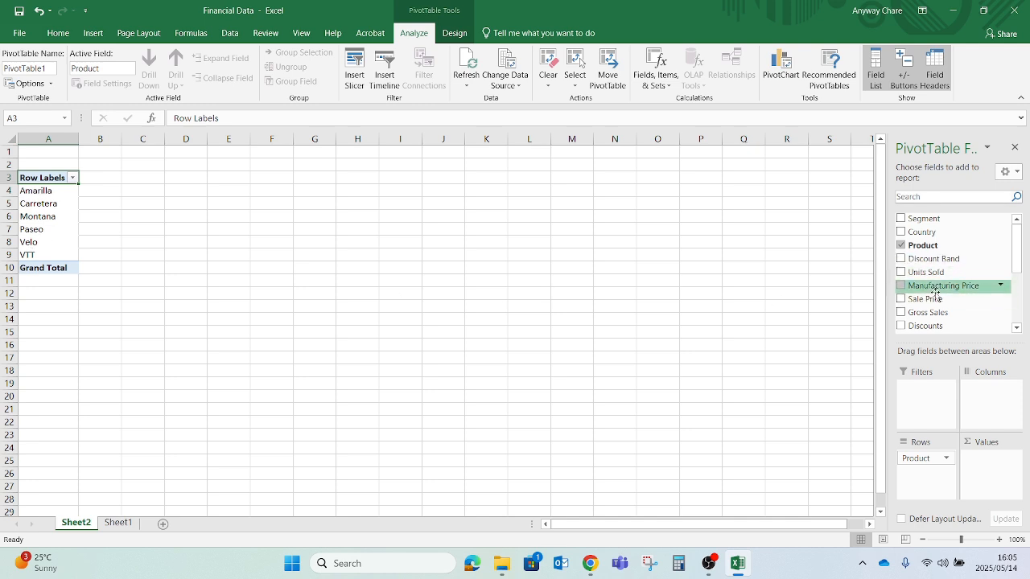
{"action": "scroll", "coordinate": [936, 296], "scroll_direction": "down", "scroll_amount": 1}
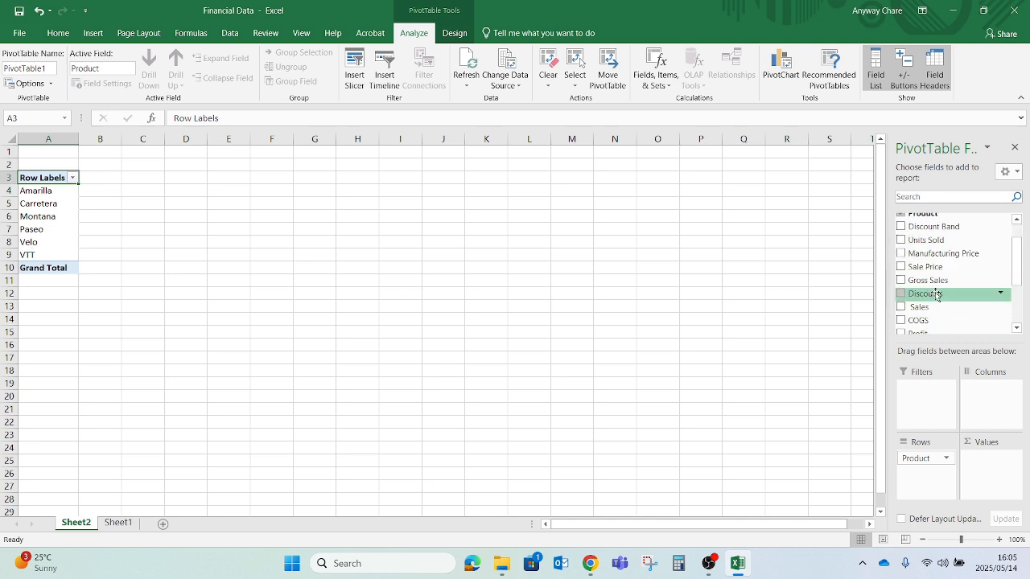
{"action": "scroll", "coordinate": [935, 295], "scroll_direction": "down", "scroll_amount": 2}
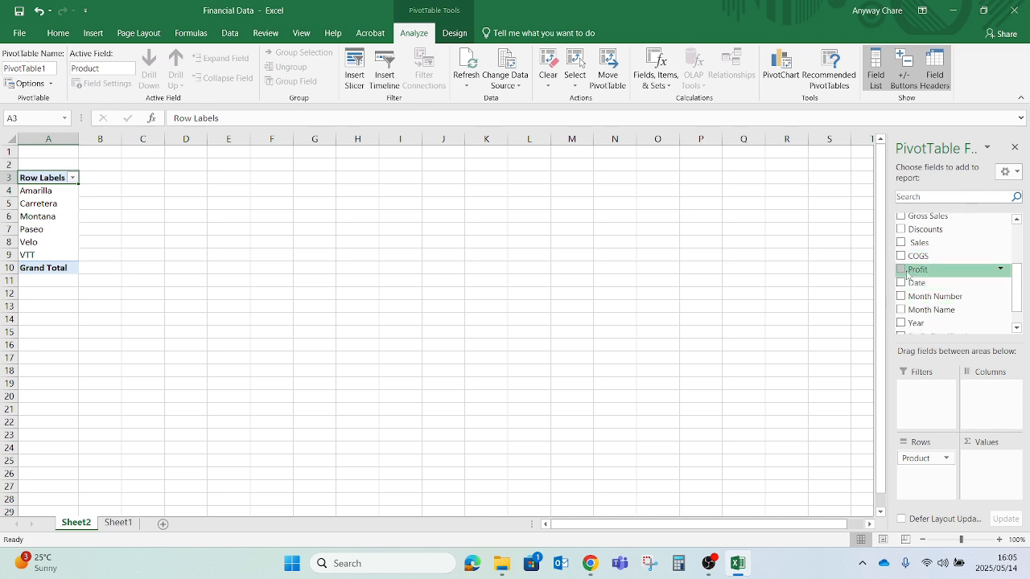
{"action": "left_click_drag", "start_coordinate": [905, 272], "coordinate": [981, 464]}
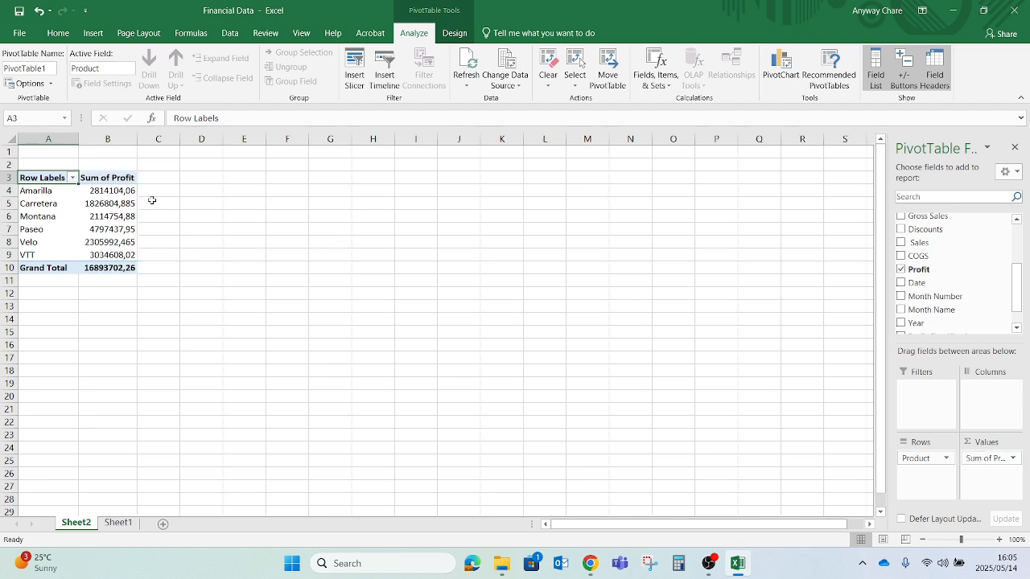
Enlarge the view of the PivotTable and examine the summed profit of the individual products, including Amarilla, Carretera and Paseo
{"action": "left_click", "coordinate": [117, 240]}
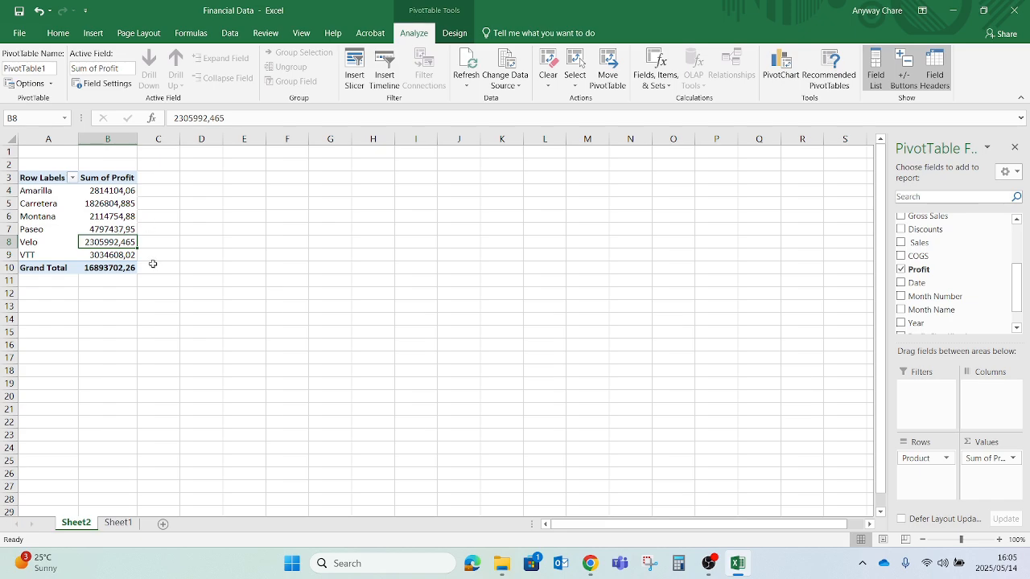
{"action": "scroll", "coordinate": [153, 264], "scroll_direction": "up", "scroll_amount": 4}
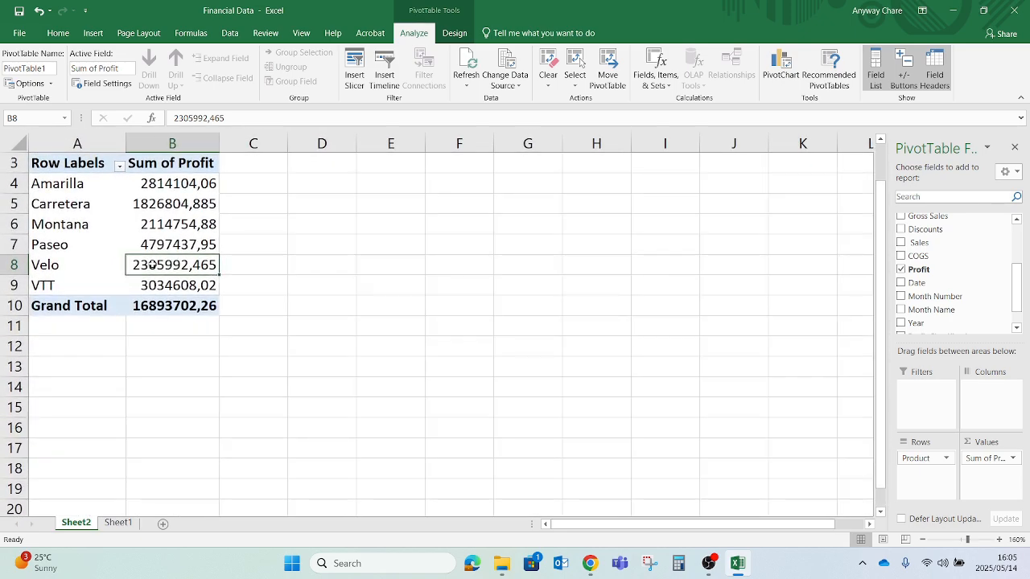
{"action": "scroll", "coordinate": [153, 264], "scroll_direction": "up", "scroll_amount": 3}
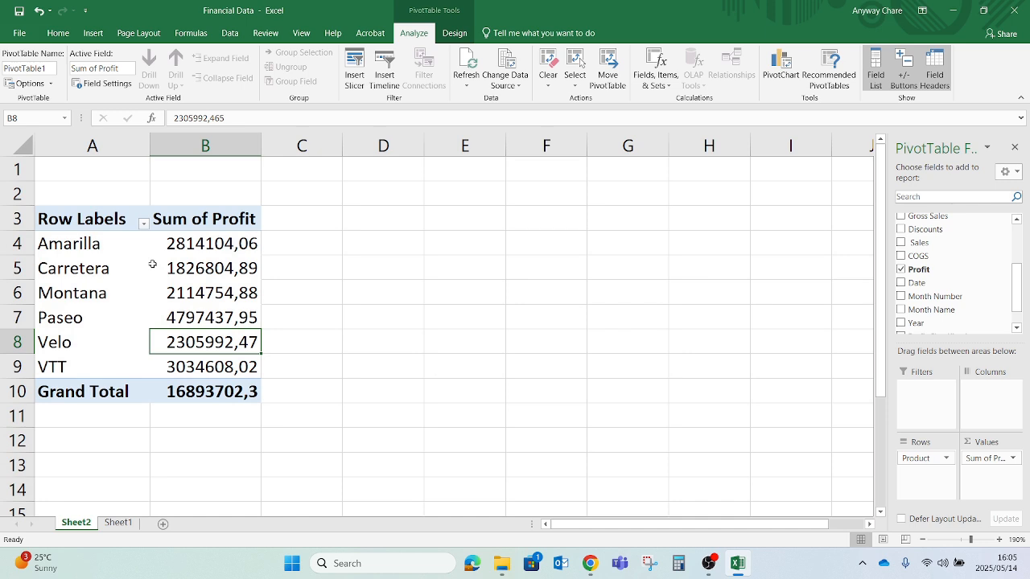
{"action": "left_click", "coordinate": [98, 250]}
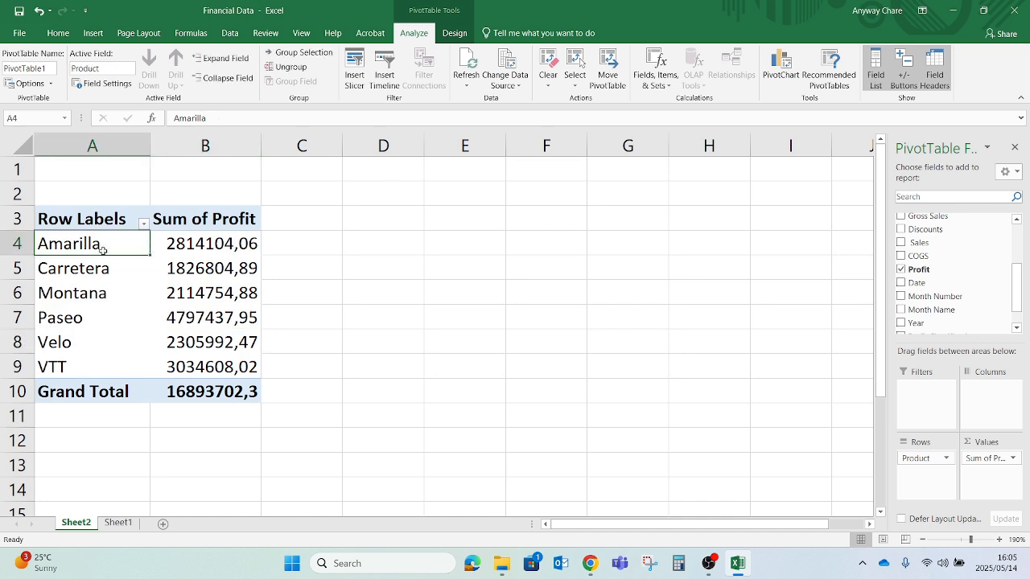
{"action": "left_click", "coordinate": [183, 247]}
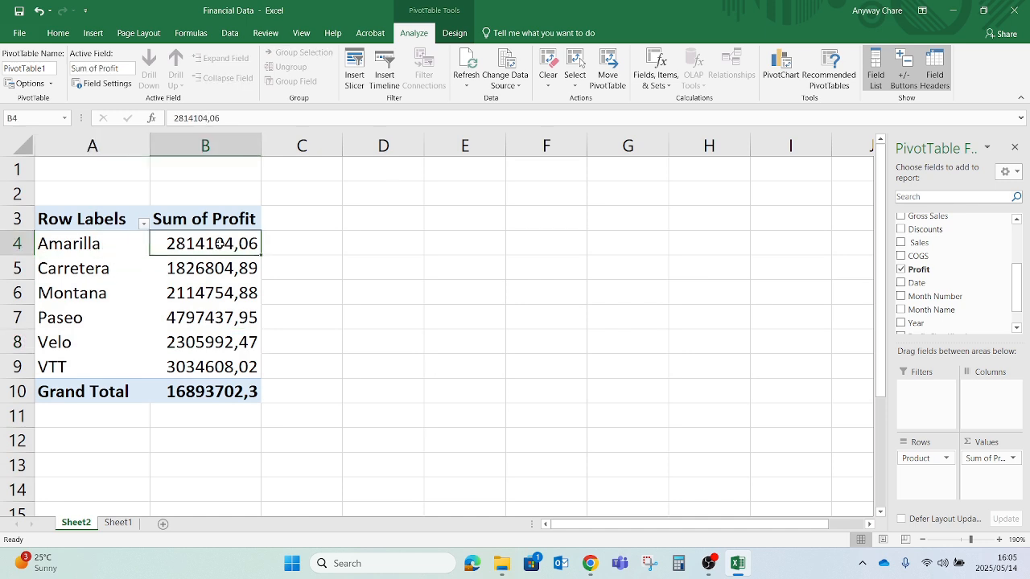
{"action": "left_click", "coordinate": [197, 275]}
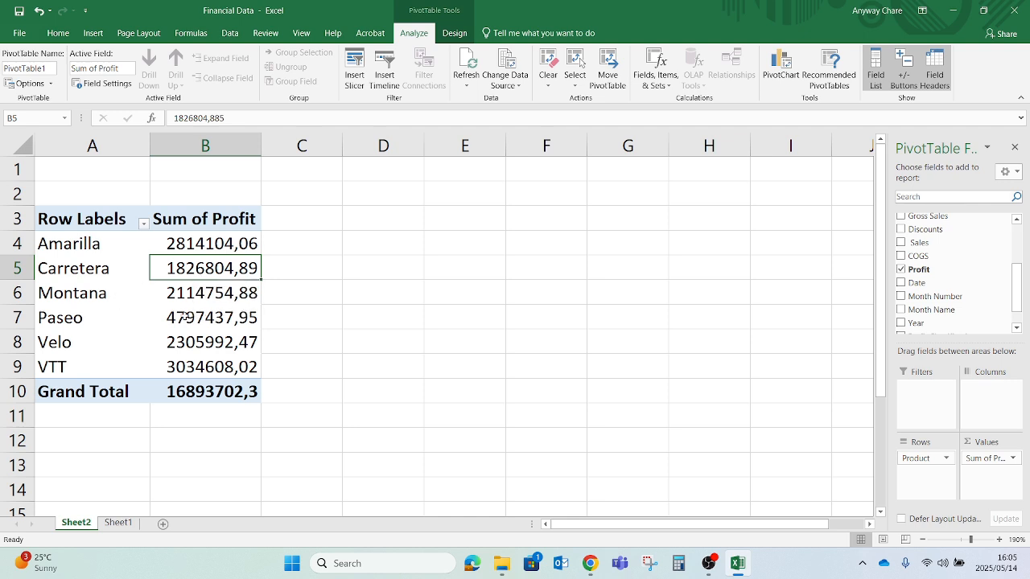
{"action": "left_click", "coordinate": [185, 317]}
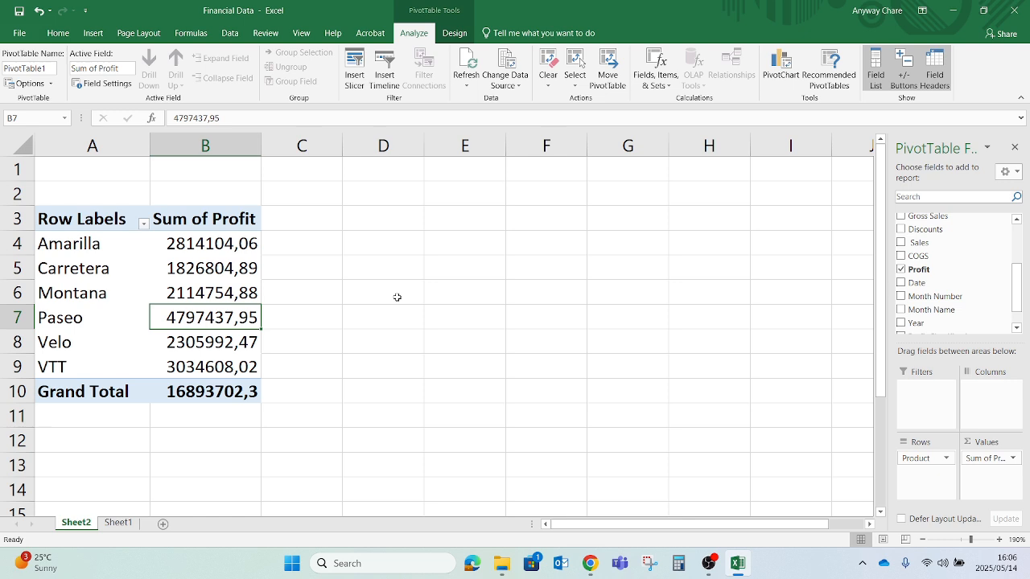
{"action": "left_click", "coordinate": [132, 274]}
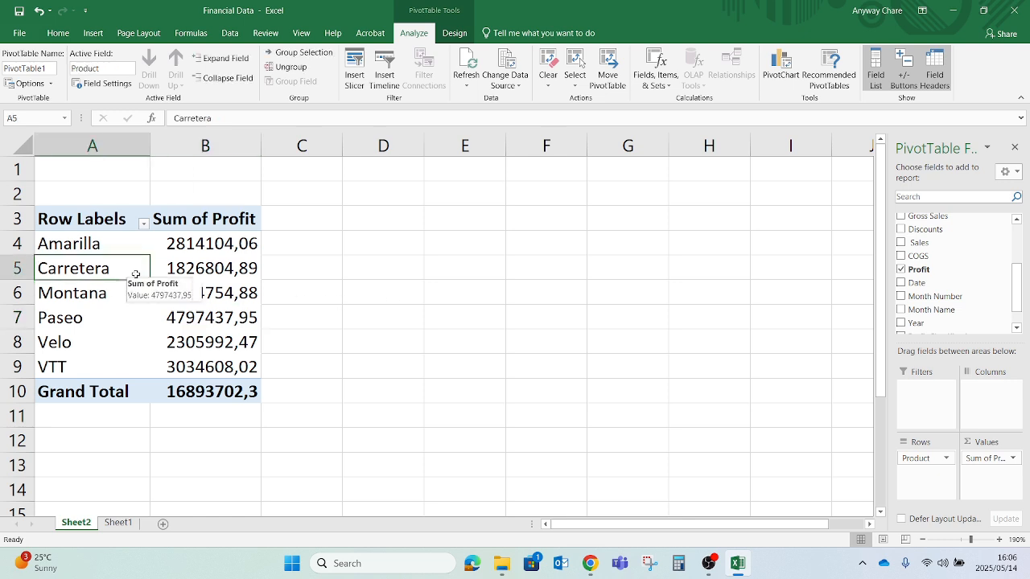
{"action": "left_click", "coordinate": [190, 316]}
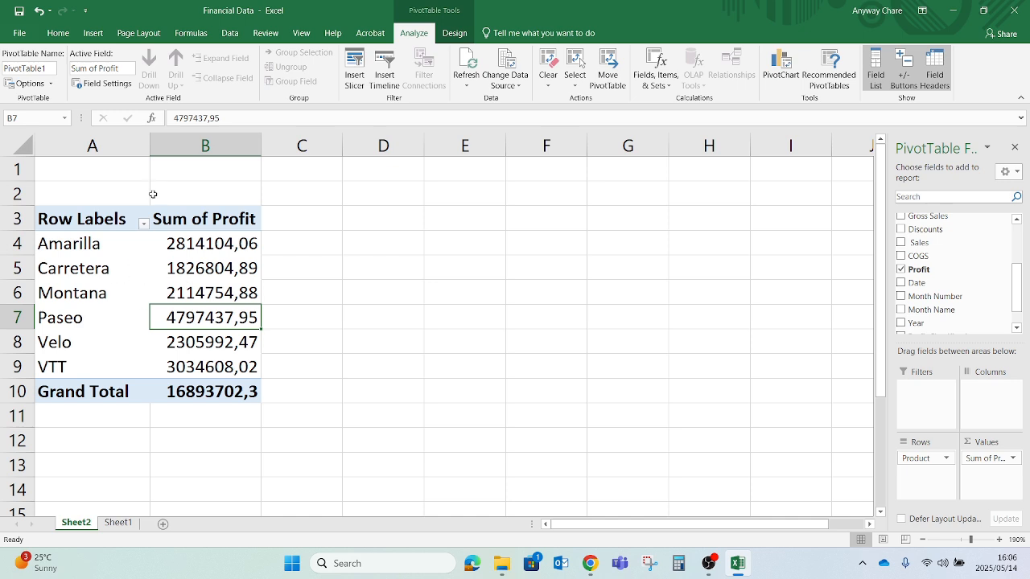
Insert a standard Pie PivotChart showing the sum of profit by product
{"action": "left_click", "coordinate": [91, 32]}
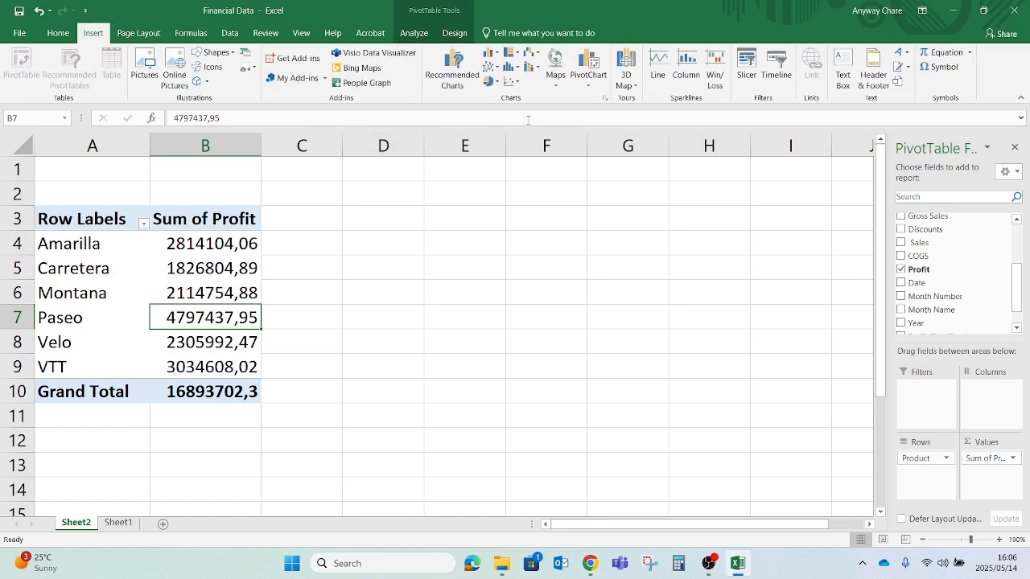
{"action": "left_click", "coordinate": [591, 89]}
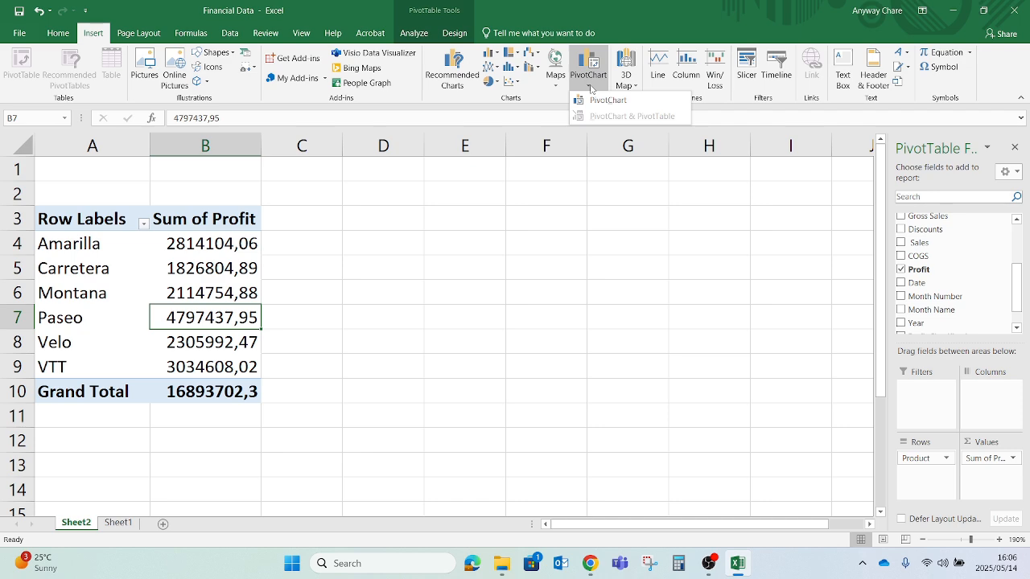
{"action": "left_click", "coordinate": [620, 102]}
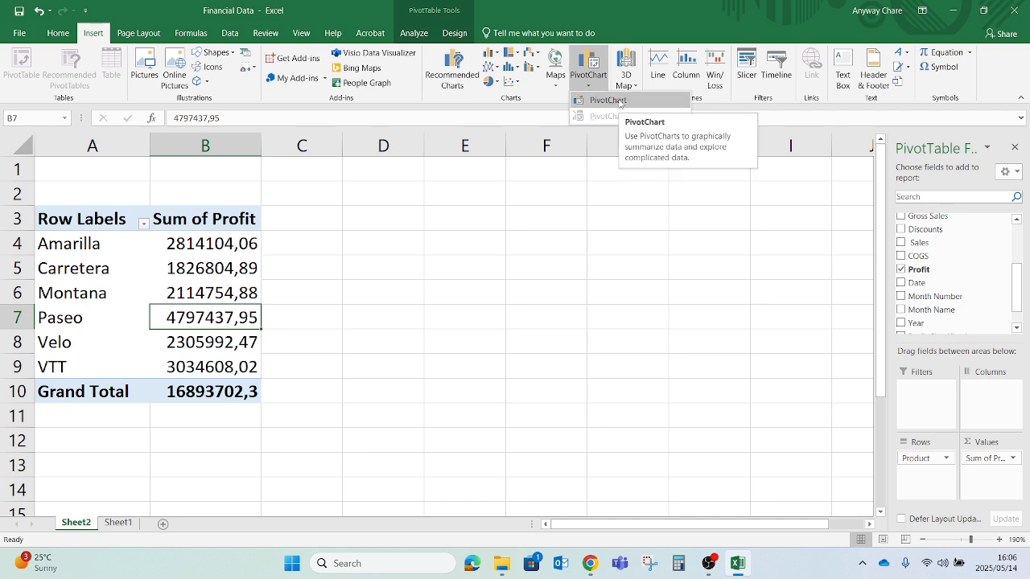
{"action": "left_click_drag", "start_coordinate": [517, 87], "coordinate": [581, 97]}
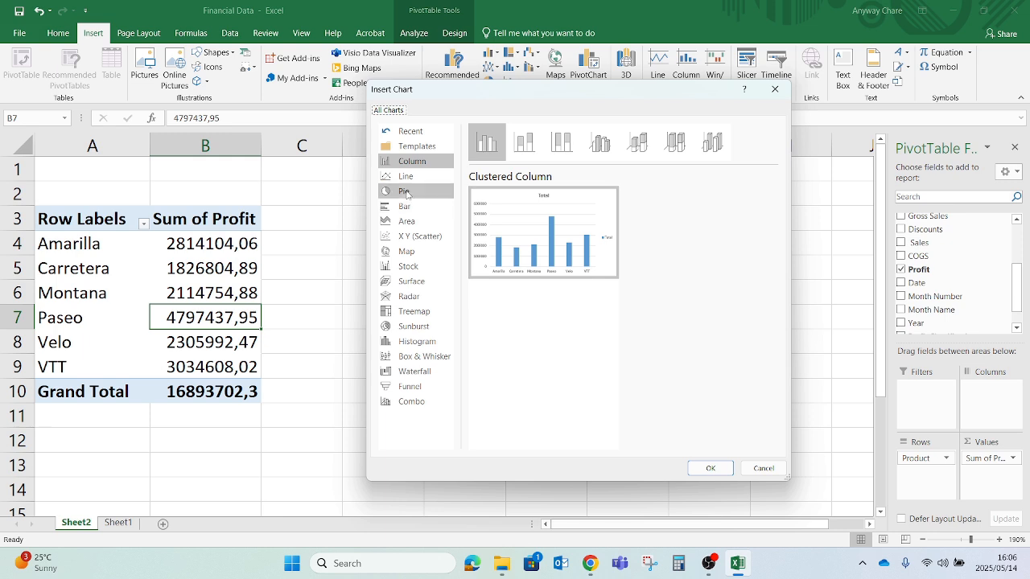
{"action": "left_click", "coordinate": [406, 192]}
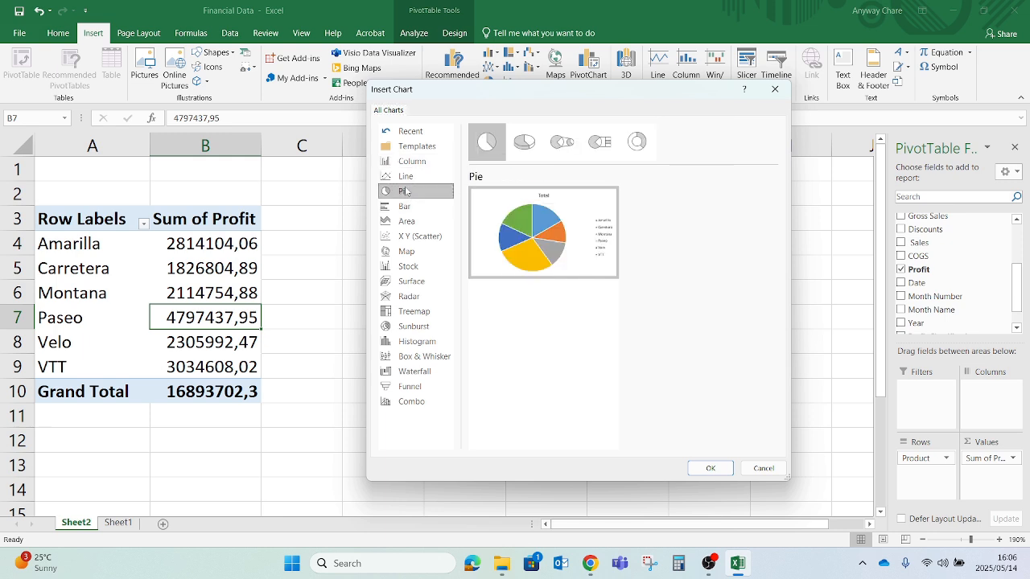
{"action": "mouse_move", "coordinate": [567, 223]}
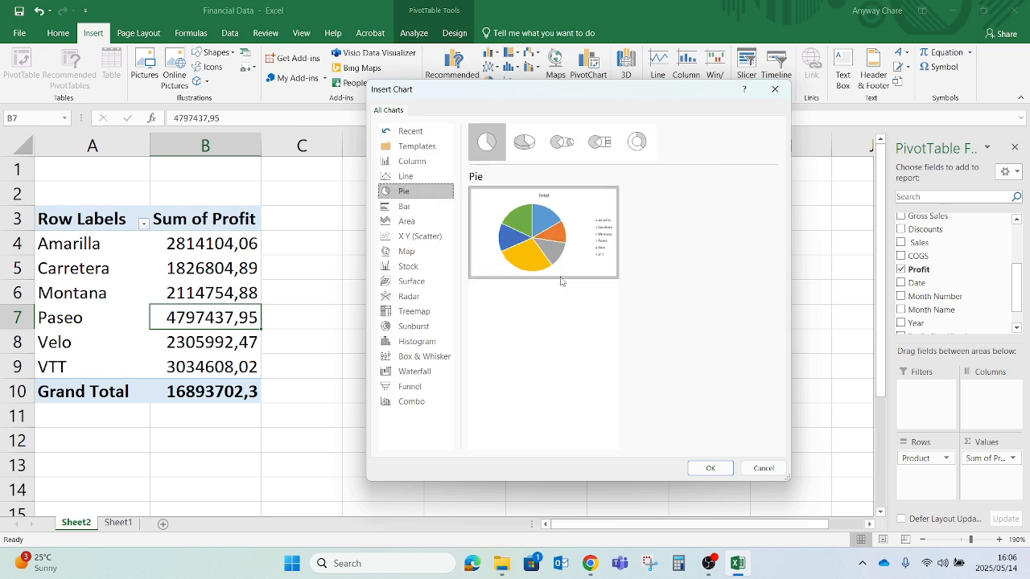
{"action": "left_click", "coordinate": [704, 472]}
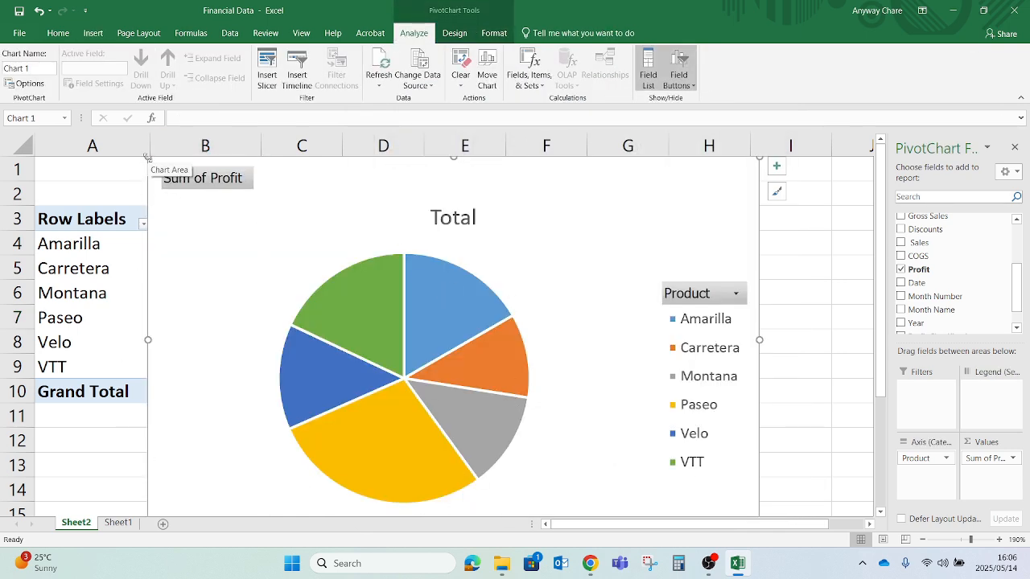
Shrink the pie chart and place it beside the PivotTable, covering about C3 to H11
{"action": "left_click_drag", "start_coordinate": [148, 158], "coordinate": [330, 316]}
{"action": "left_click_drag", "start_coordinate": [482, 351], "coordinate": [438, 244]}
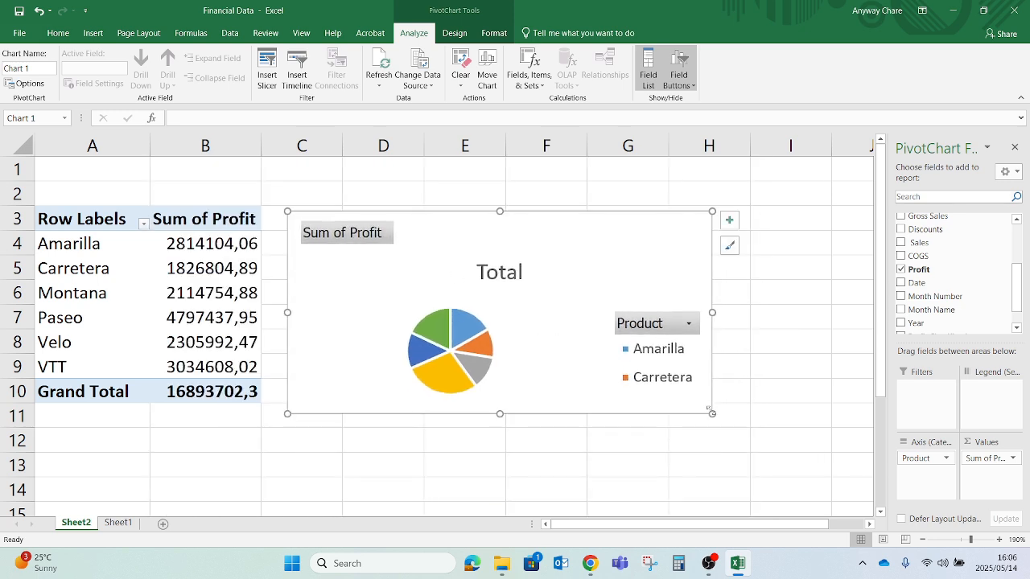
{"action": "left_click_drag", "start_coordinate": [711, 414], "coordinate": [715, 424]}
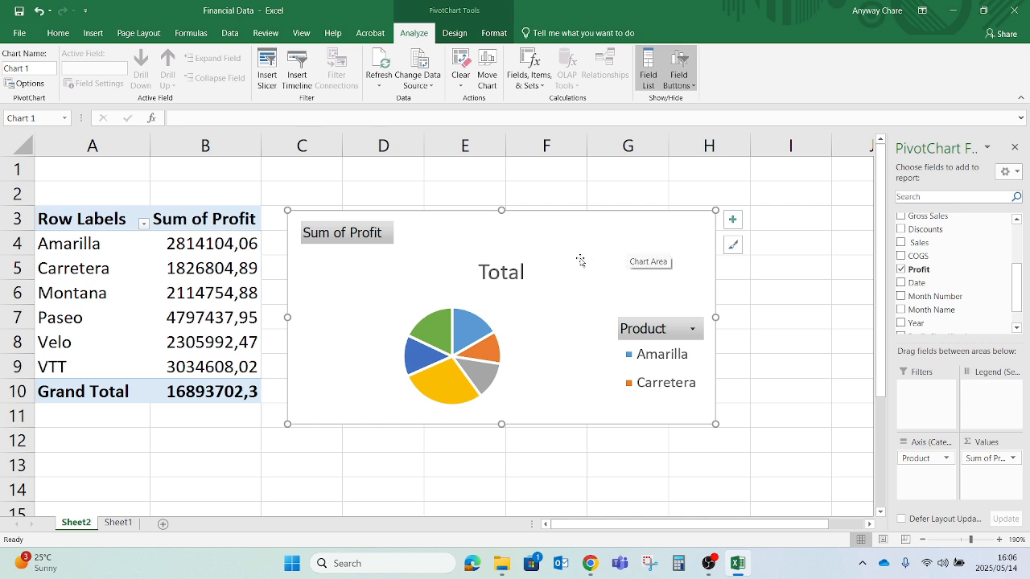
Replace the pie chart's title with "Profit by Product Report"
{"action": "left_click", "coordinate": [499, 273]}
{"action": "double_click", "coordinate": [500, 273]}
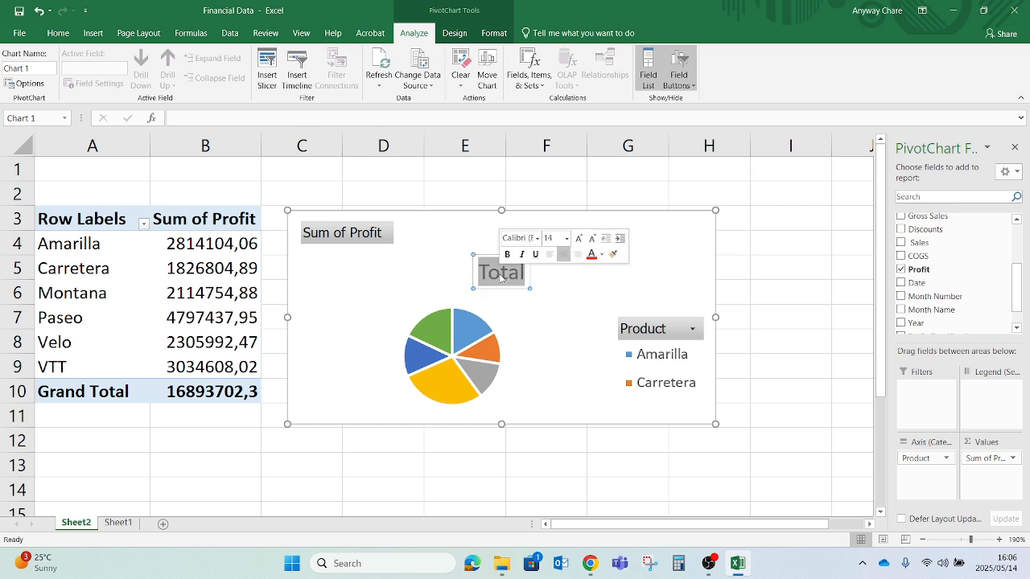
{"action": "type", "text": "pr"}
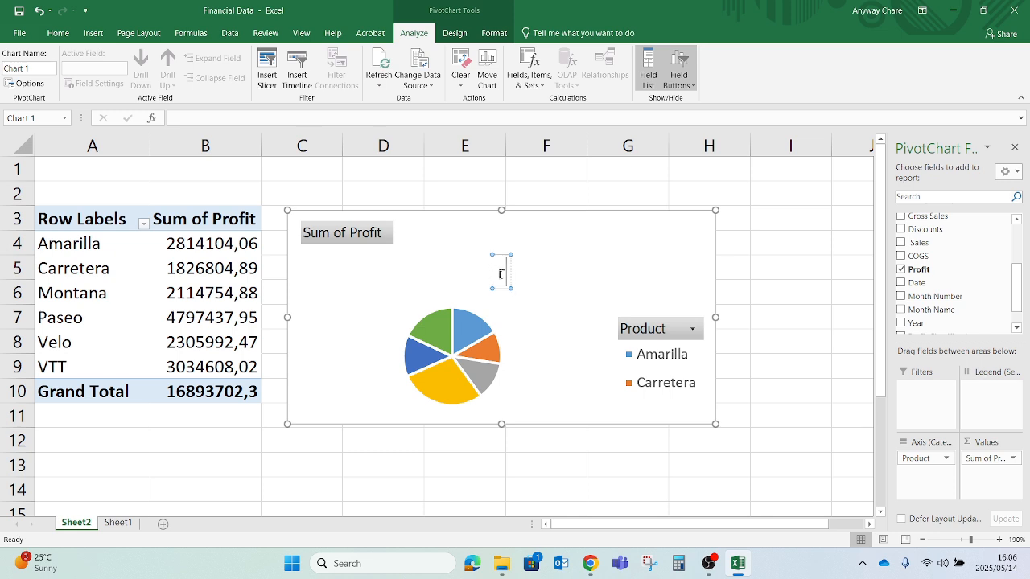
{"action": "key", "text": "BackSpace"}
{"action": "key", "text": "BackSpace"}
{"action": "type", "text": "Pro"}
{"action": "key", "text": "BackSpace"}
{"action": "key", "text": "BackSpace"}
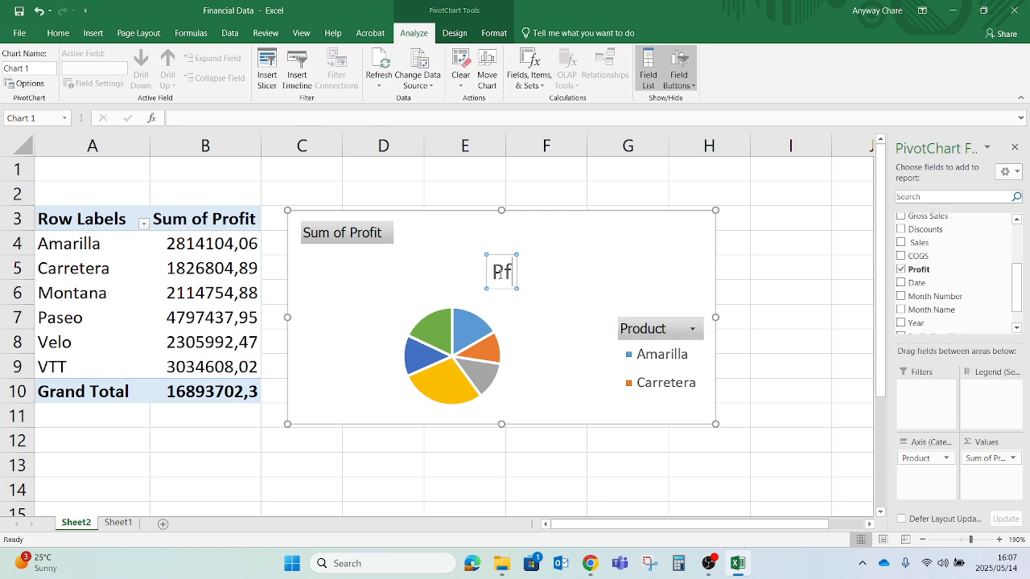
{"action": "type", "text": "rofit"}
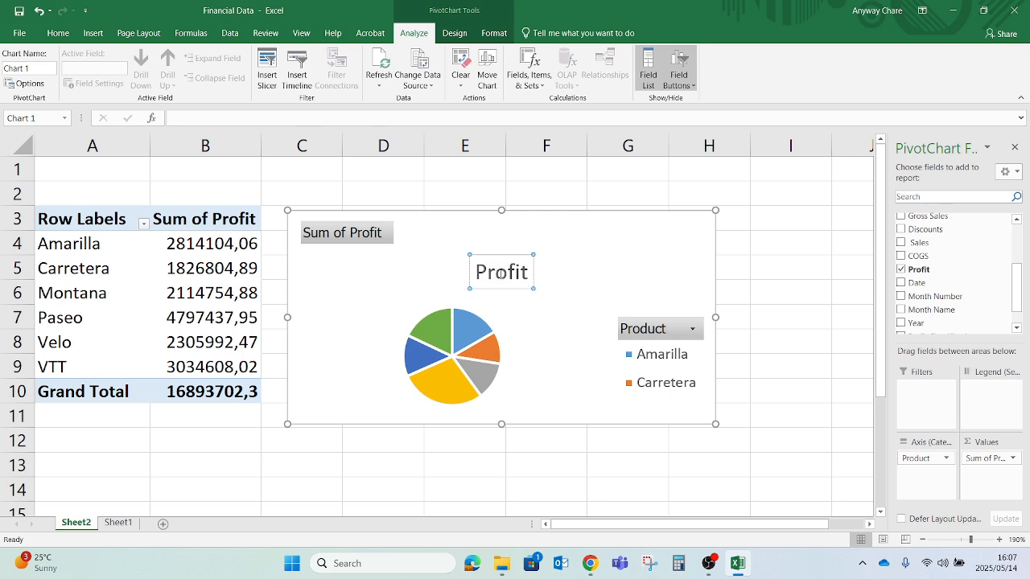
{"action": "type", "text": " by Produc"}
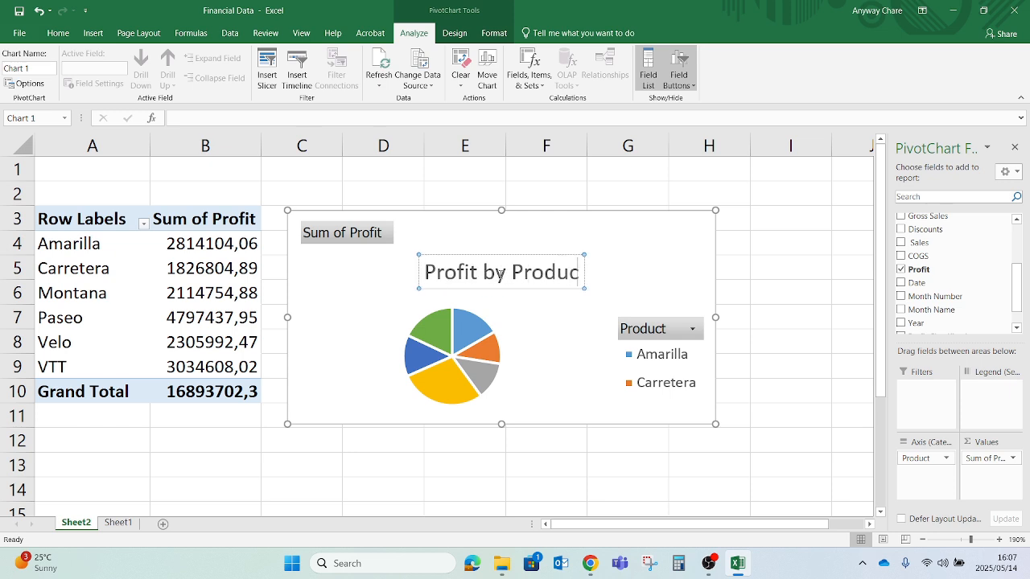
{"action": "type", "text": "t Report"}
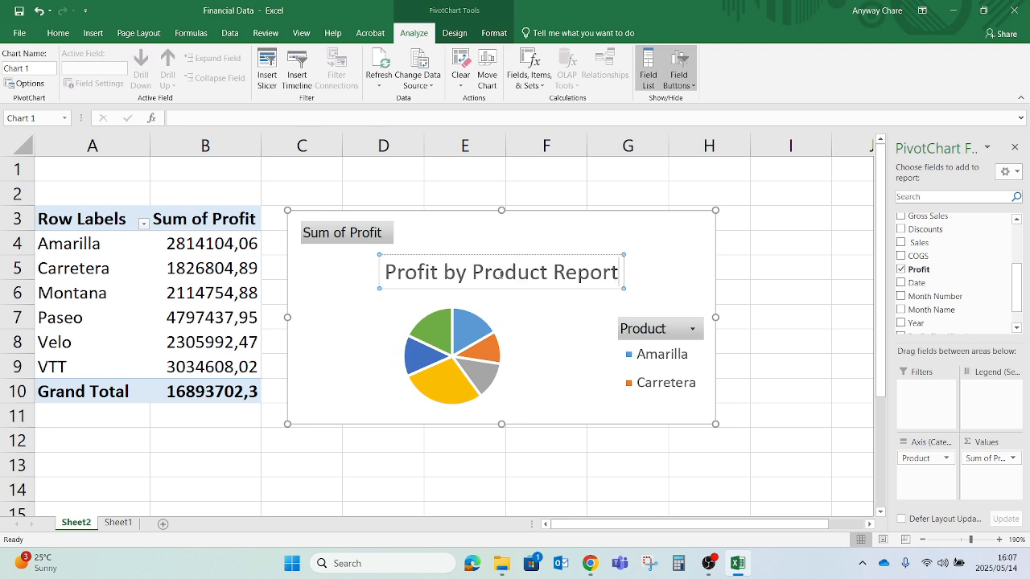
{"action": "left_click", "coordinate": [632, 246]}
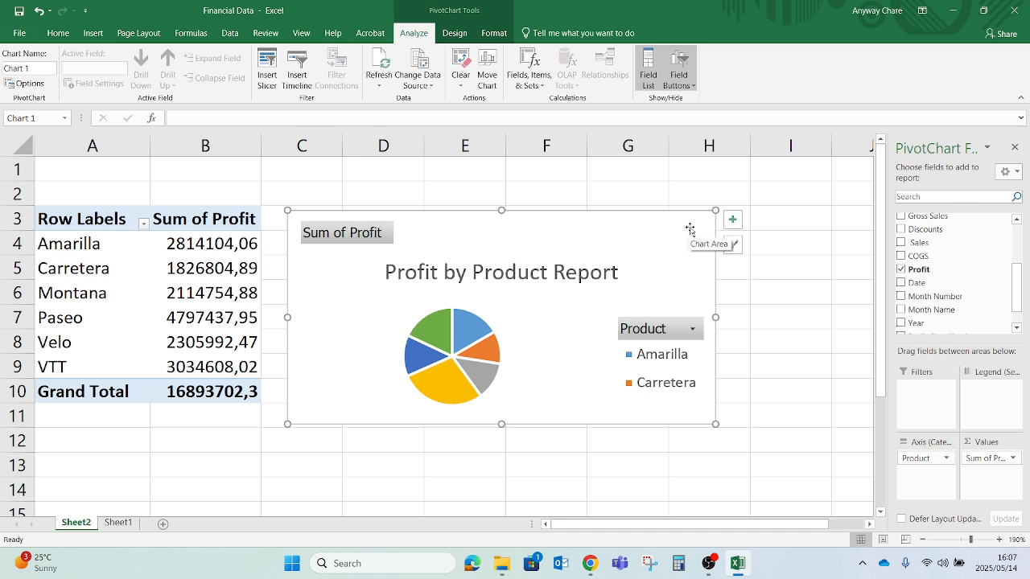
Add data labels to the pie chart and enlarge the chart downward to about row 14
{"action": "left_click", "coordinate": [734, 223]}
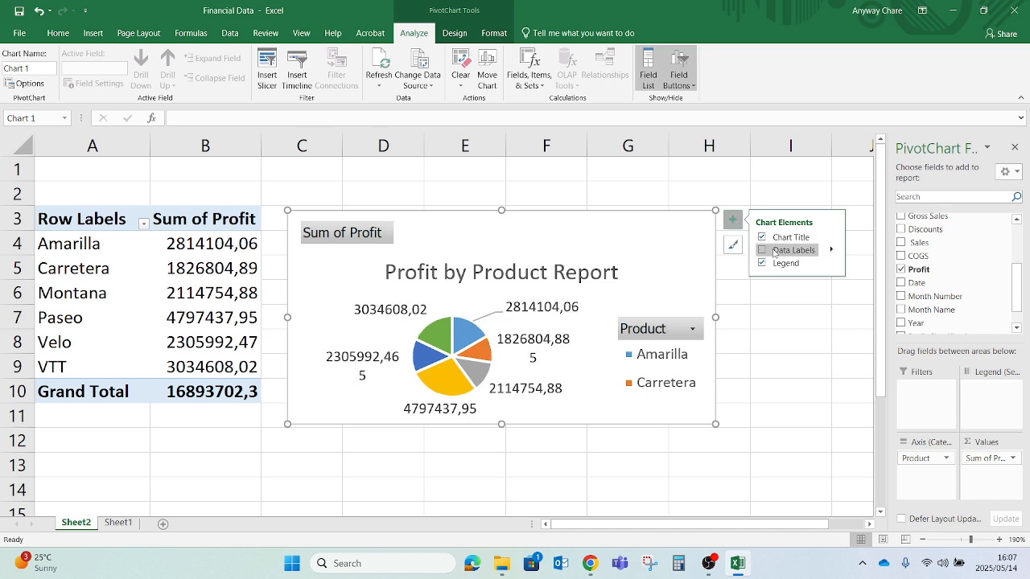
{"action": "left_click", "coordinate": [763, 251]}
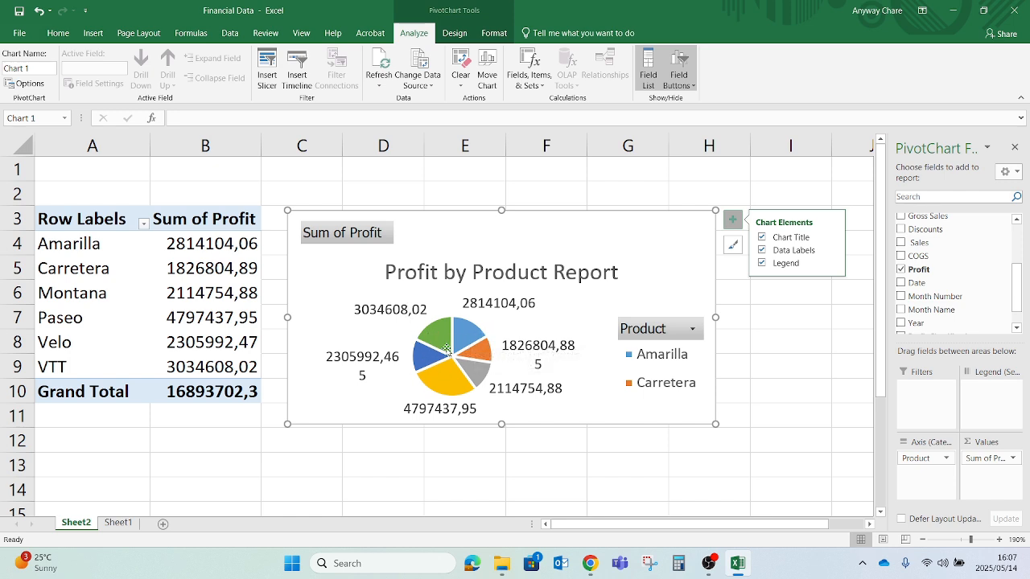
{"action": "mouse_move", "coordinate": [461, 348]}
{"action": "left_click_drag", "start_coordinate": [501, 424], "coordinate": [504, 467]}
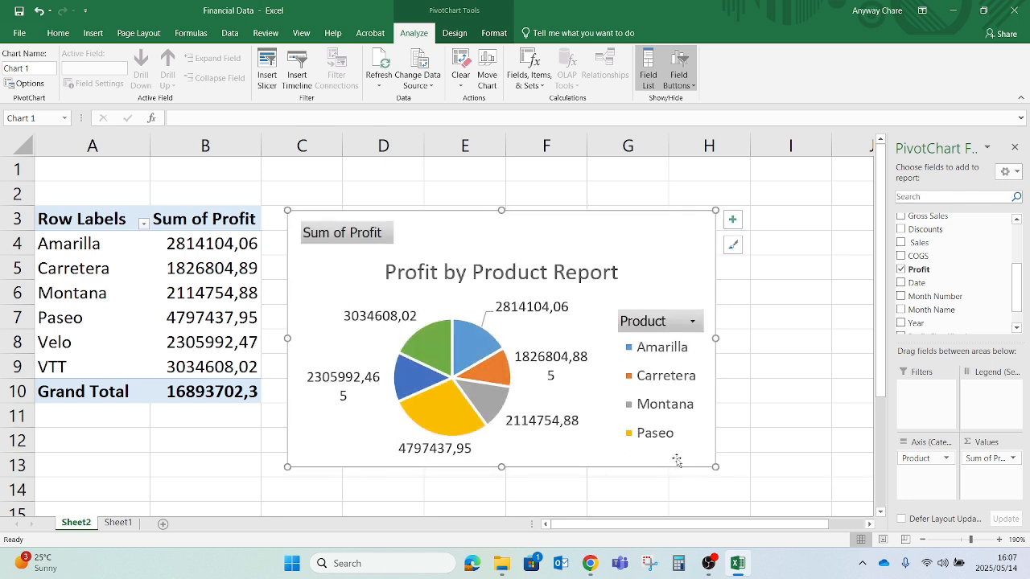
{"action": "left_click_drag", "start_coordinate": [715, 468], "coordinate": [718, 488]}
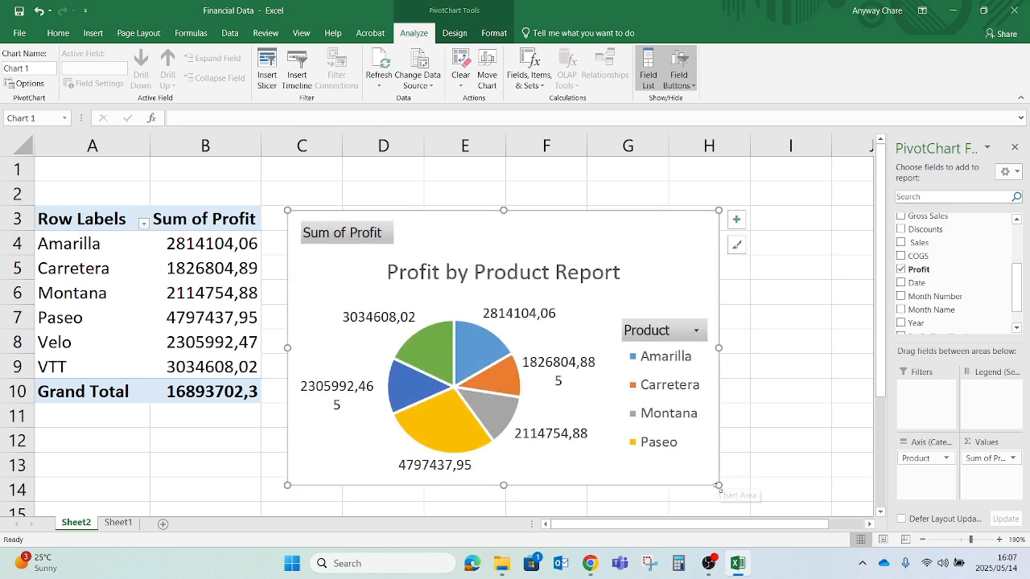
{"action": "left_click_drag", "start_coordinate": [714, 484], "coordinate": [717, 487]}
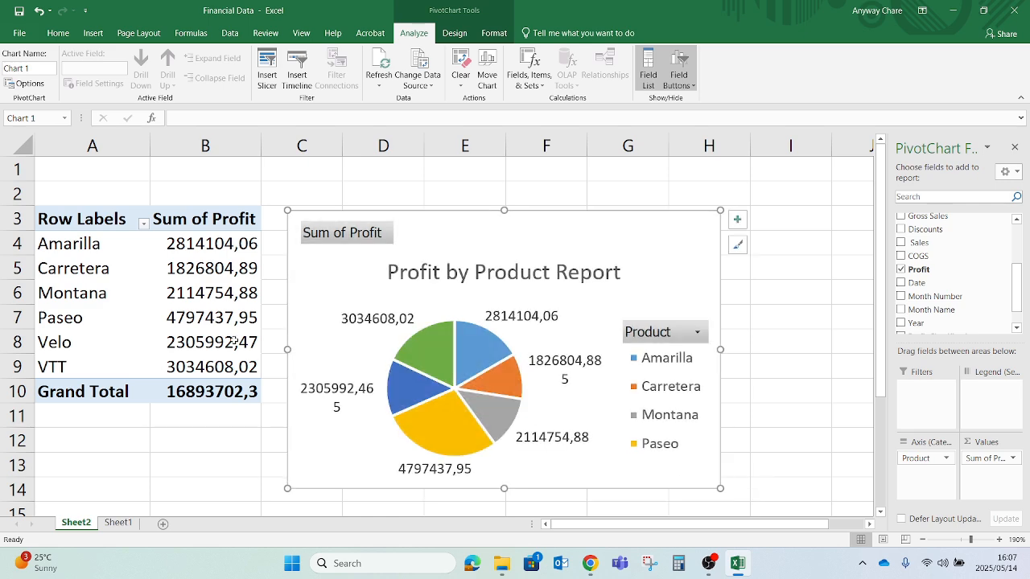
Go through the PivotTable's products from Amarilla to VTT and compare them with the entries in the chart's legend
{"action": "left_click", "coordinate": [77, 243]}
{"action": "left_click", "coordinate": [62, 272]}
{"action": "left_click", "coordinate": [60, 296]}
{"action": "left_click", "coordinate": [62, 320]}
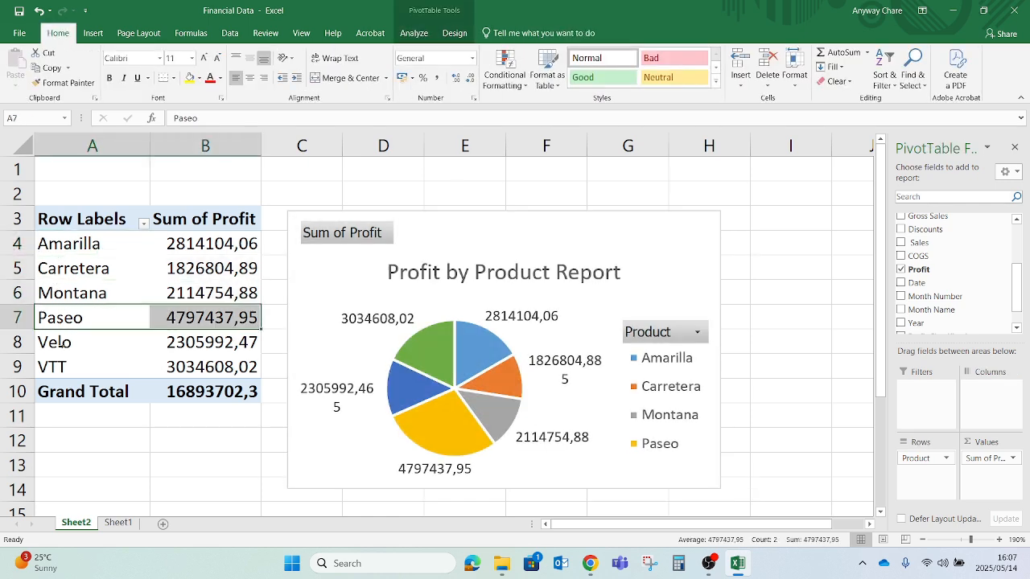
{"action": "left_click", "coordinate": [60, 349]}
{"action": "left_click", "coordinate": [58, 370]}
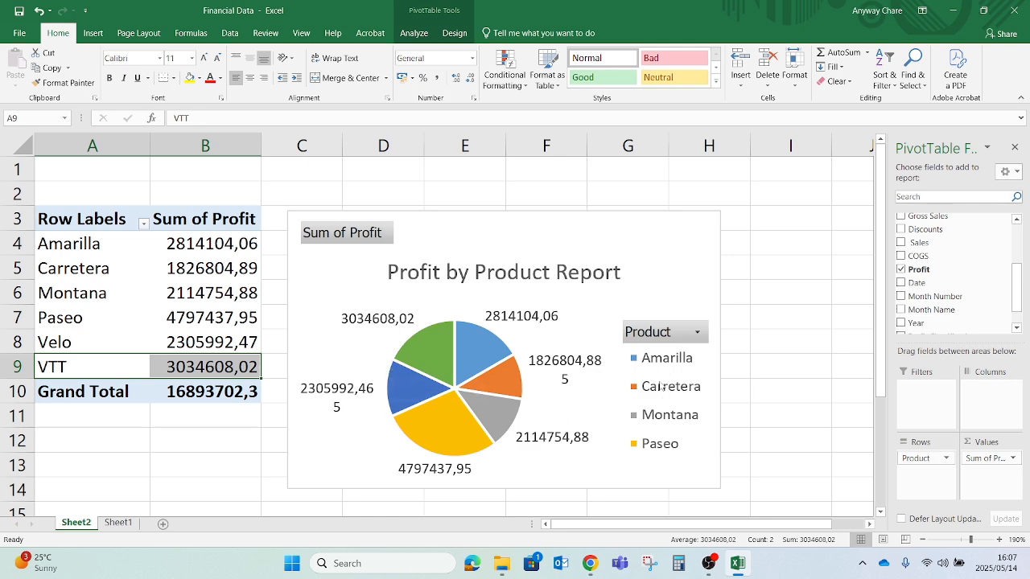
Move the pie chart up to row 2 and enlarge it to cover about C2 to H14, fitting all products in the legend
{"action": "left_click_drag", "start_coordinate": [562, 235], "coordinate": [558, 203]}
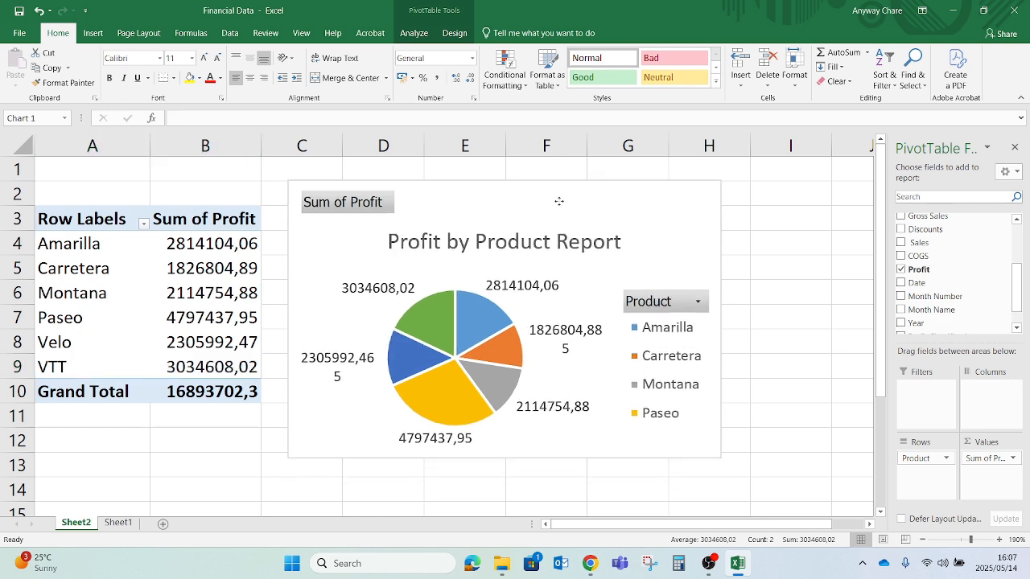
{"action": "left_click_drag", "start_coordinate": [505, 457], "coordinate": [505, 492]}
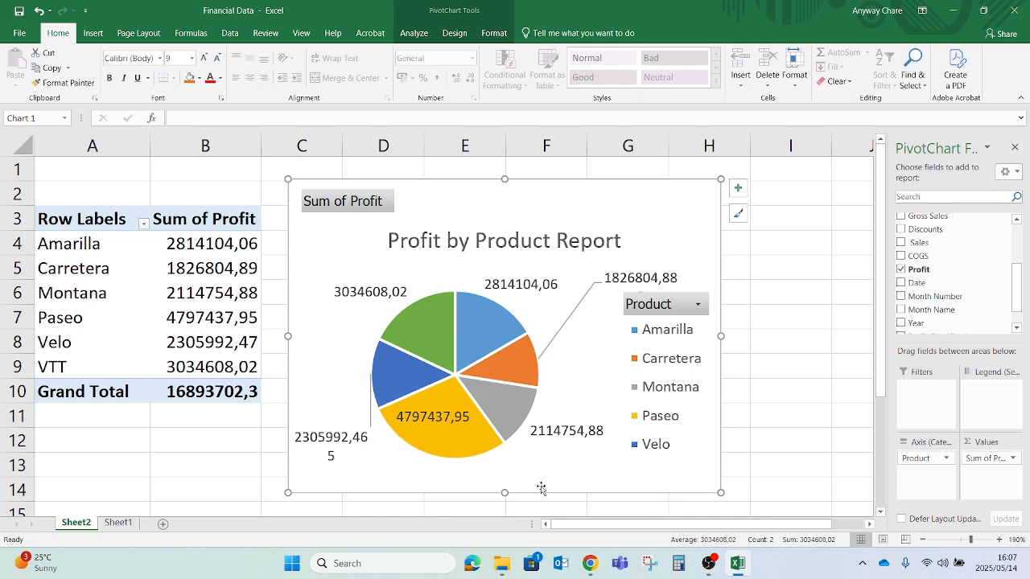
{"action": "left_click_drag", "start_coordinate": [504, 493], "coordinate": [505, 507]}
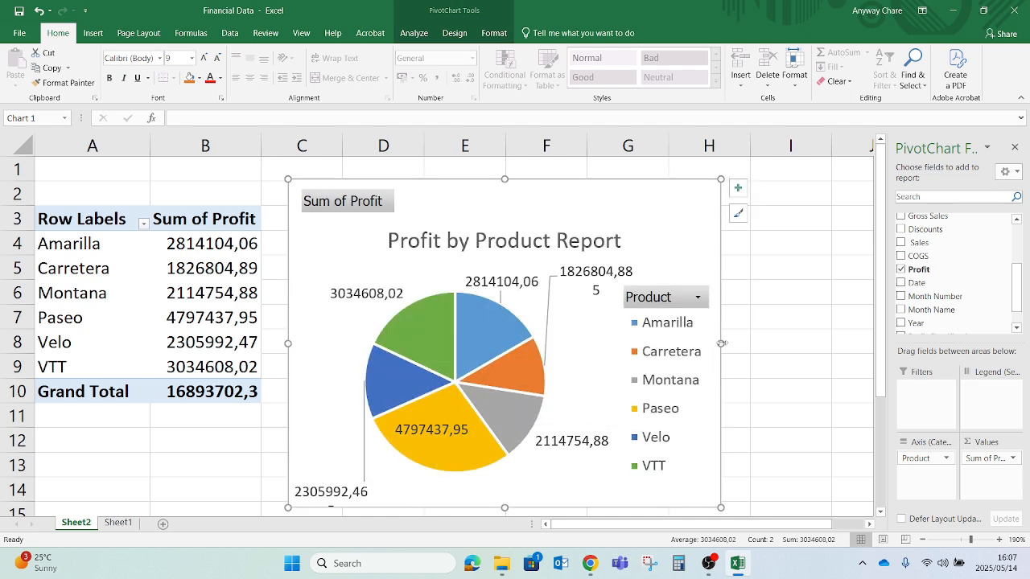
{"action": "left_click_drag", "start_coordinate": [721, 343], "coordinate": [740, 344]}
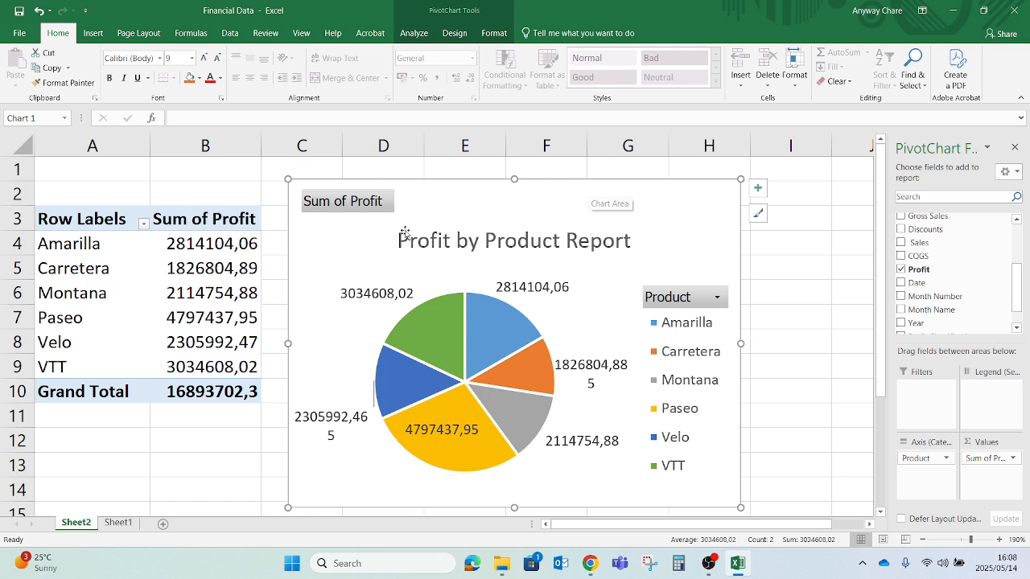
{"action": "left_click", "coordinate": [770, 383]}
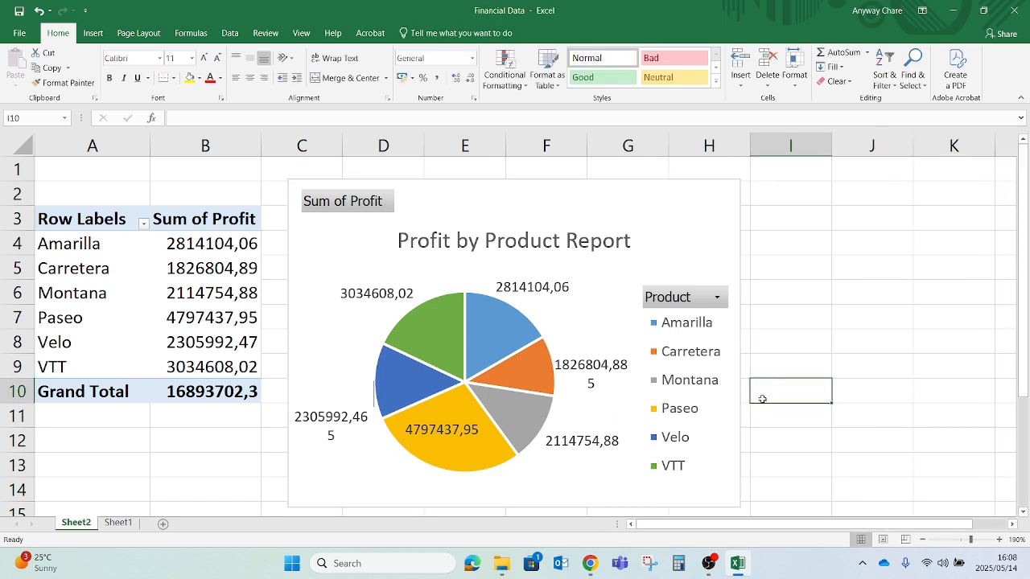